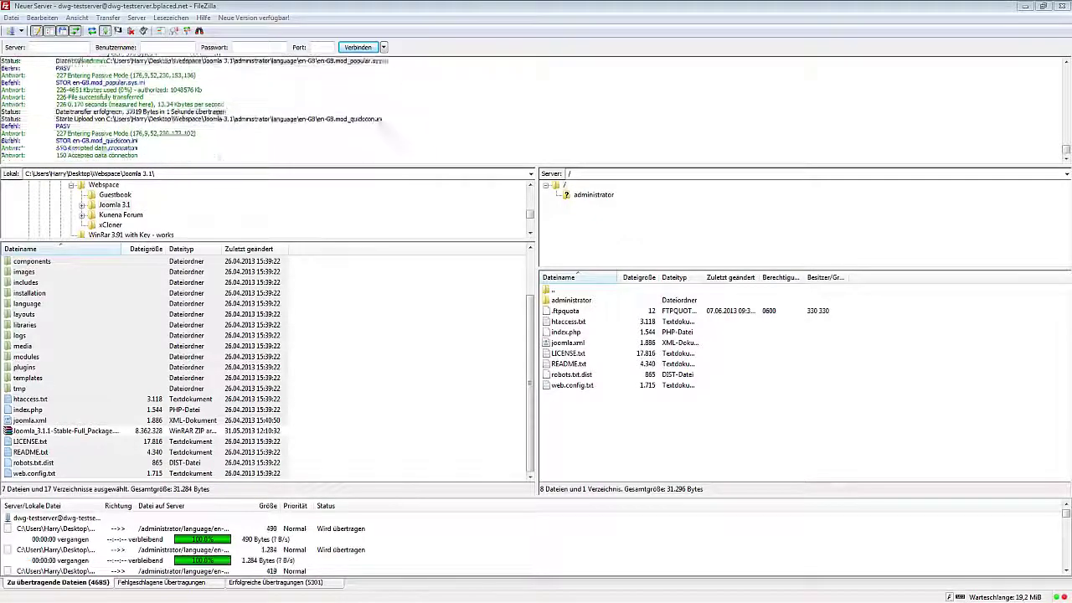
Clear the local file selection while the Joomla 3.1 upload queue keeps running
{"action": "left_click", "coordinate": [372, 362]}
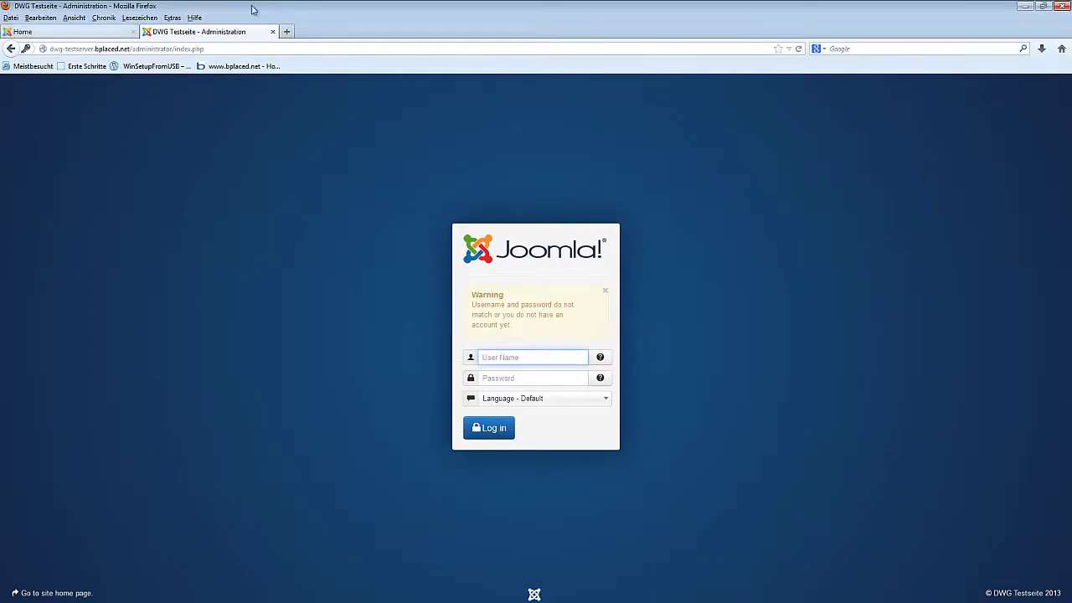
Close the Joomla administration login tab and go back to bplaced's MySQL database page
{"action": "middle_click", "coordinate": [232, 34]}
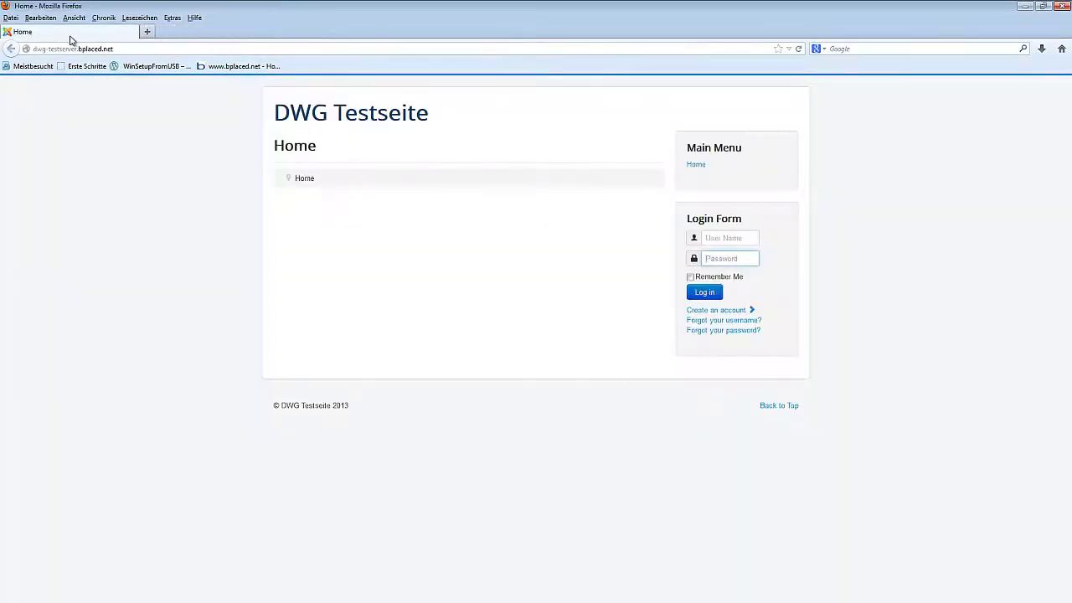
{"action": "left_click", "coordinate": [146, 32]}
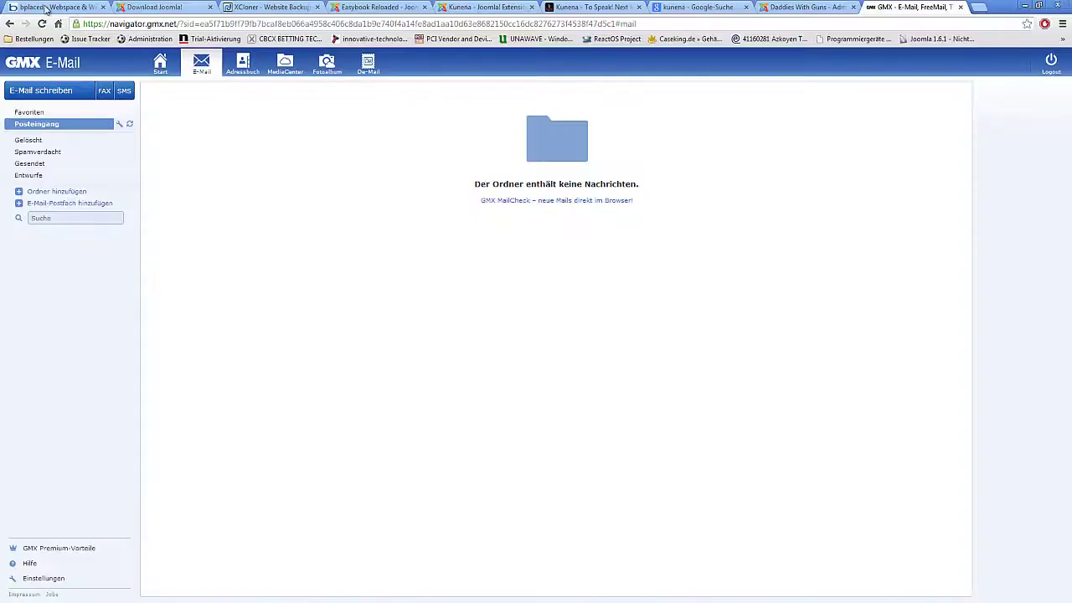
{"action": "left_click", "coordinate": [46, 8]}
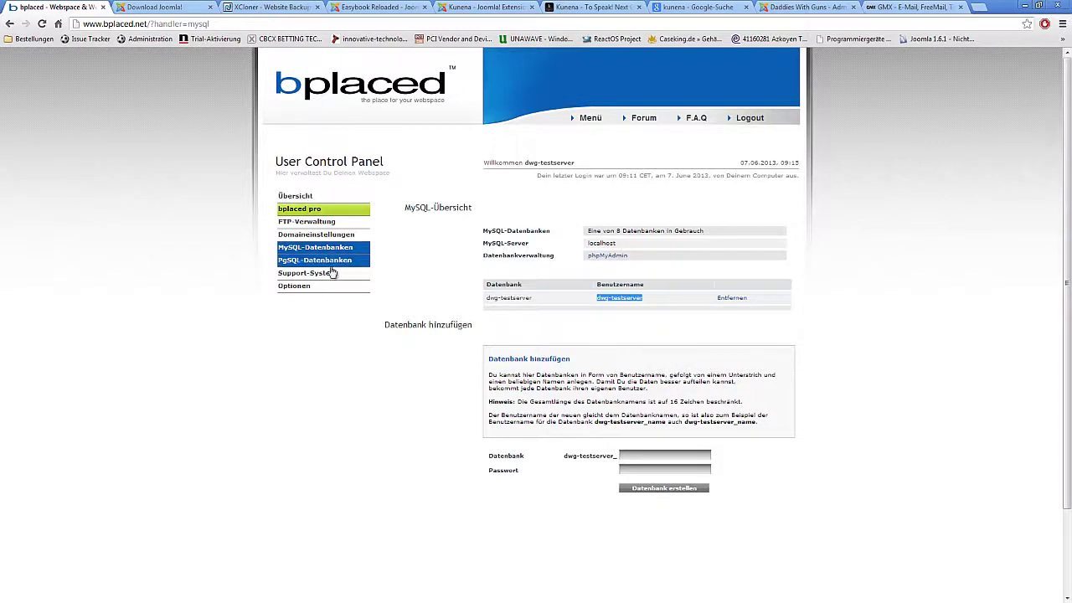
{"action": "left_click", "coordinate": [310, 222]}
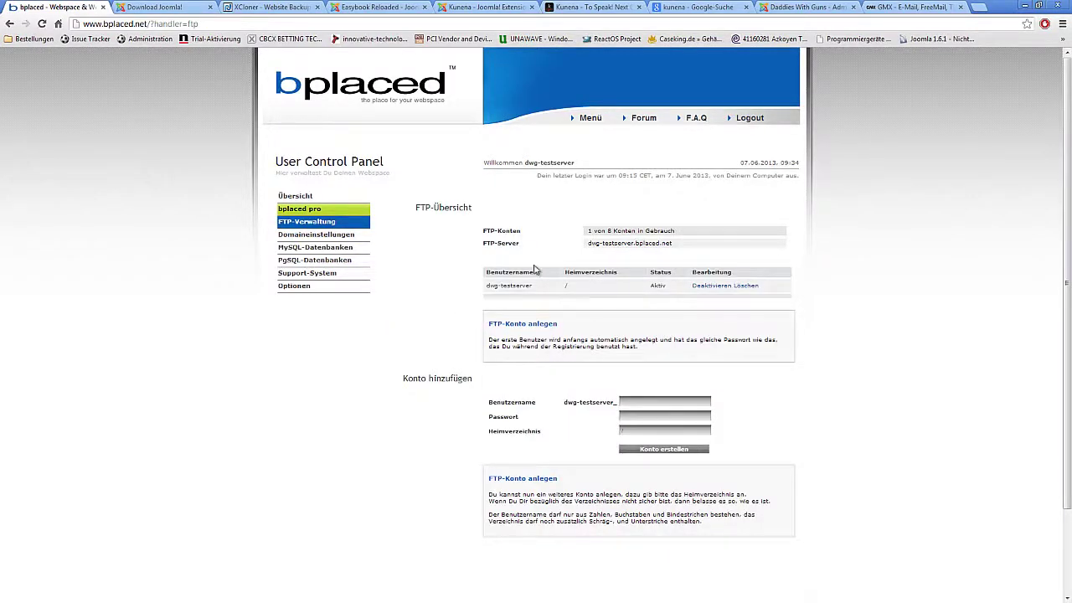
{"action": "left_click_drag", "start_coordinate": [587, 243], "coordinate": [701, 249]}
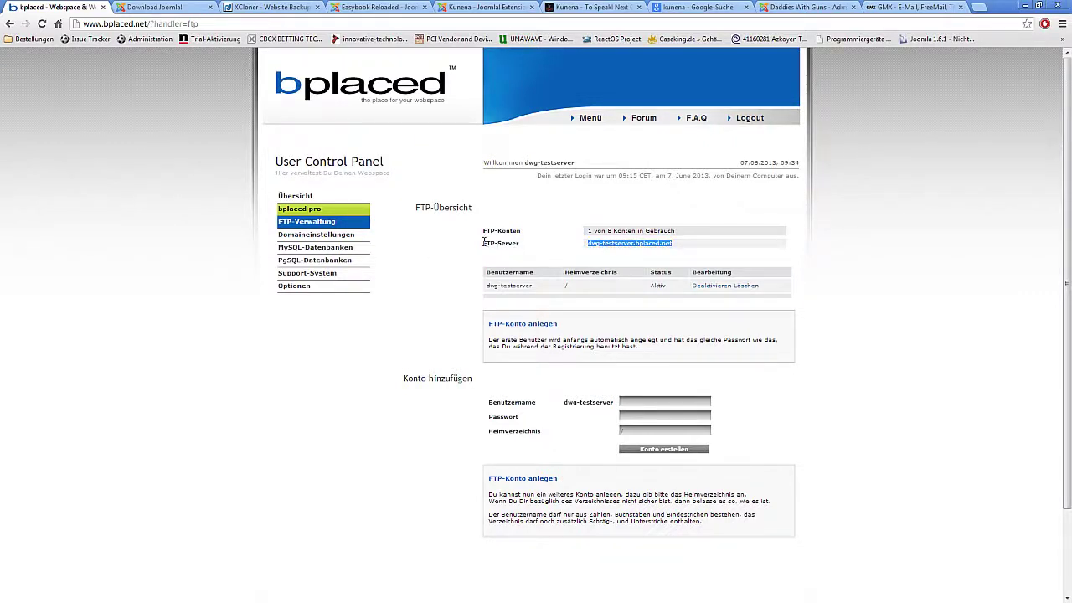
{"action": "left_click_drag", "start_coordinate": [483, 242], "coordinate": [519, 241]}
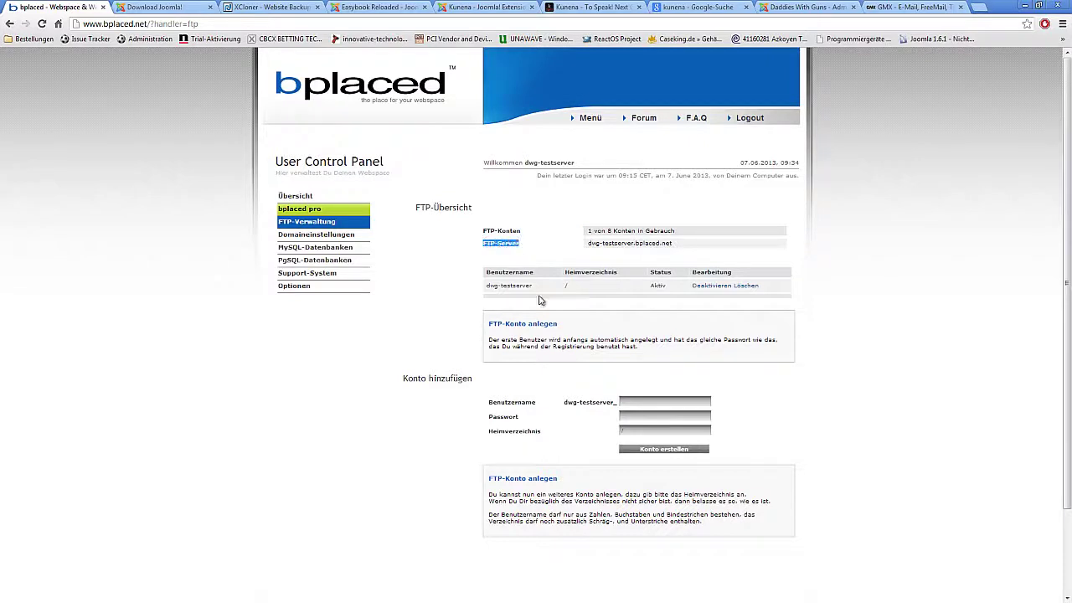
{"action": "left_click", "coordinate": [499, 244]}
{"action": "left_click_drag", "start_coordinate": [589, 243], "coordinate": [677, 243]}
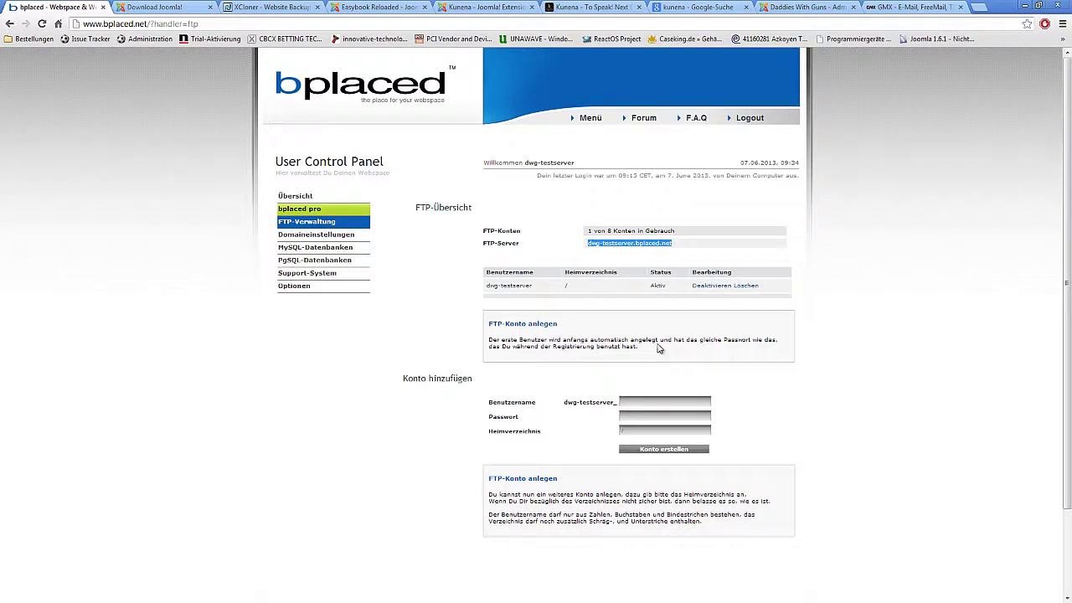
{"action": "left_click_drag", "start_coordinate": [486, 285], "coordinate": [533, 285]}
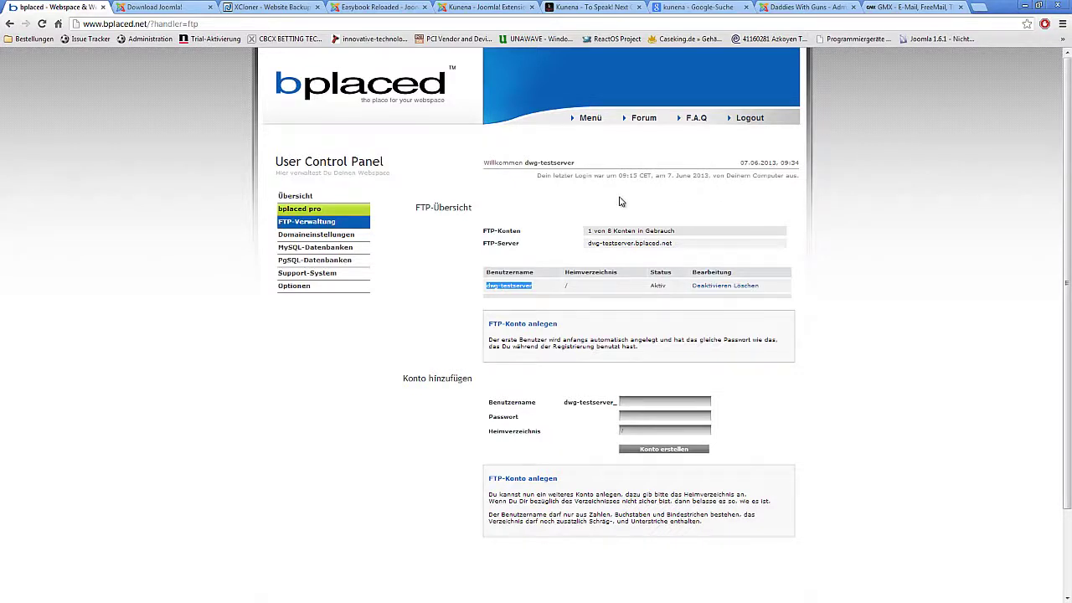
{"action": "left_click", "coordinate": [340, 248]}
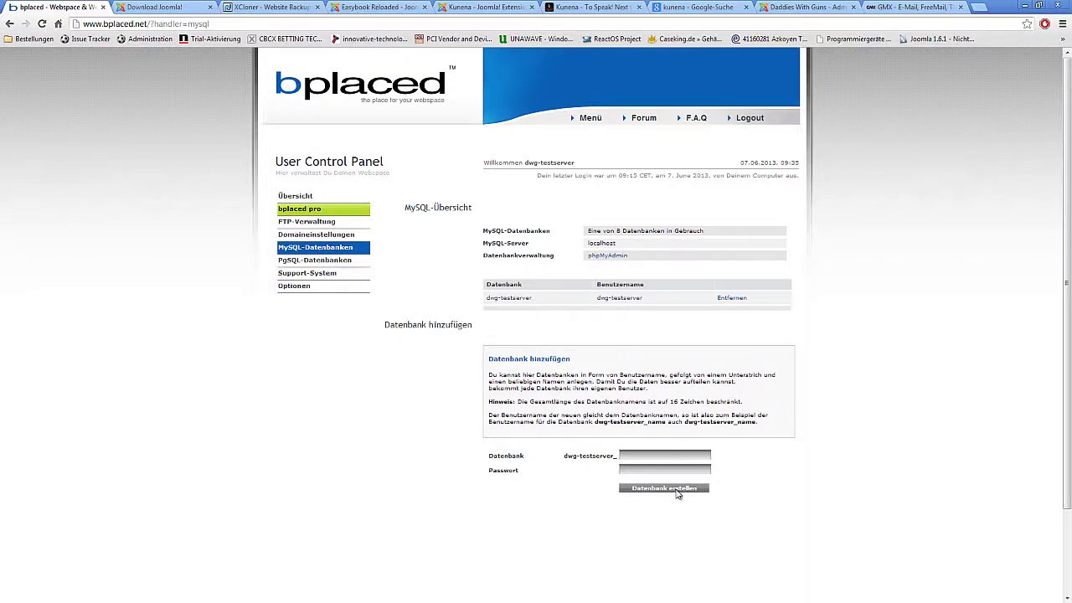
Delete the existing dwg-testserver database and check the count now reads 0 von 8
{"action": "left_click", "coordinate": [728, 298]}
{"action": "left_click", "coordinate": [555, 324]}
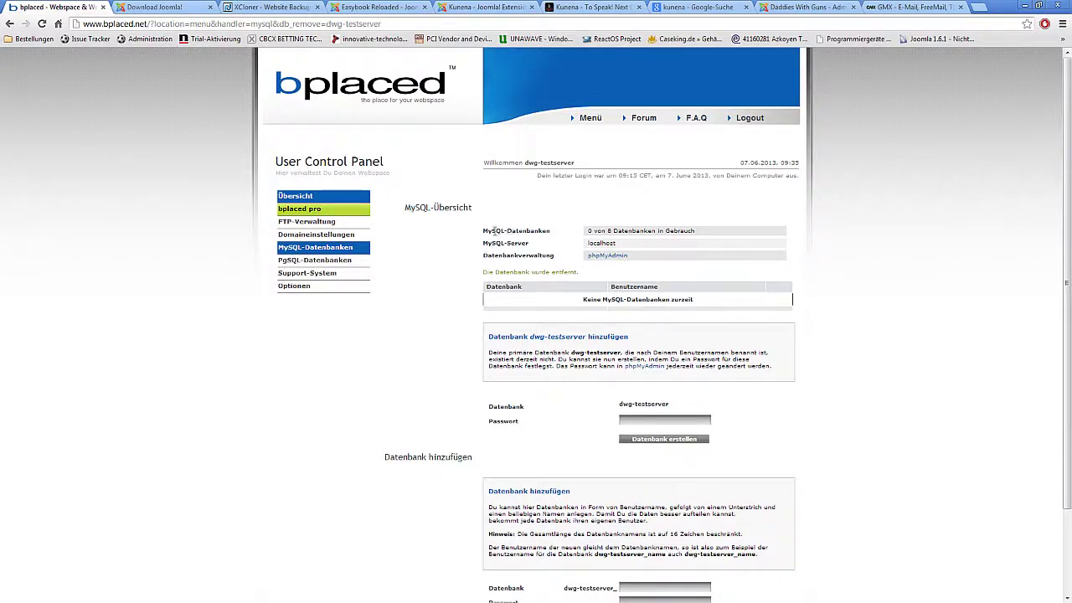
{"action": "left_click_drag", "start_coordinate": [494, 230], "coordinate": [732, 231]}
{"action": "left_click", "coordinate": [730, 236]}
{"action": "left_click_drag", "start_coordinate": [647, 229], "coordinate": [591, 229]}
{"action": "left_click", "coordinate": [591, 230]}
Recreate the dwg-testserver database with a new password
{"action": "left_click", "coordinate": [646, 421]}
{"action": "left_click_drag", "start_coordinate": [500, 405], "coordinate": [709, 423]}
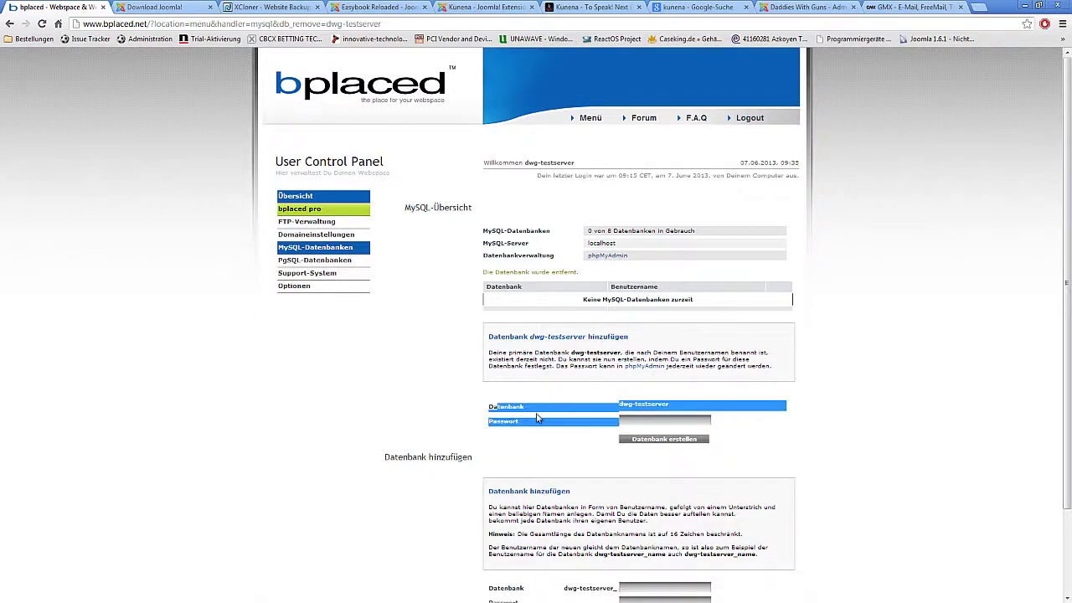
{"action": "left_click", "coordinate": [529, 412]}
{"action": "left_click_drag", "start_coordinate": [506, 408], "coordinate": [694, 409]}
{"action": "left_click", "coordinate": [679, 410]}
{"action": "left_click", "coordinate": [643, 419]}
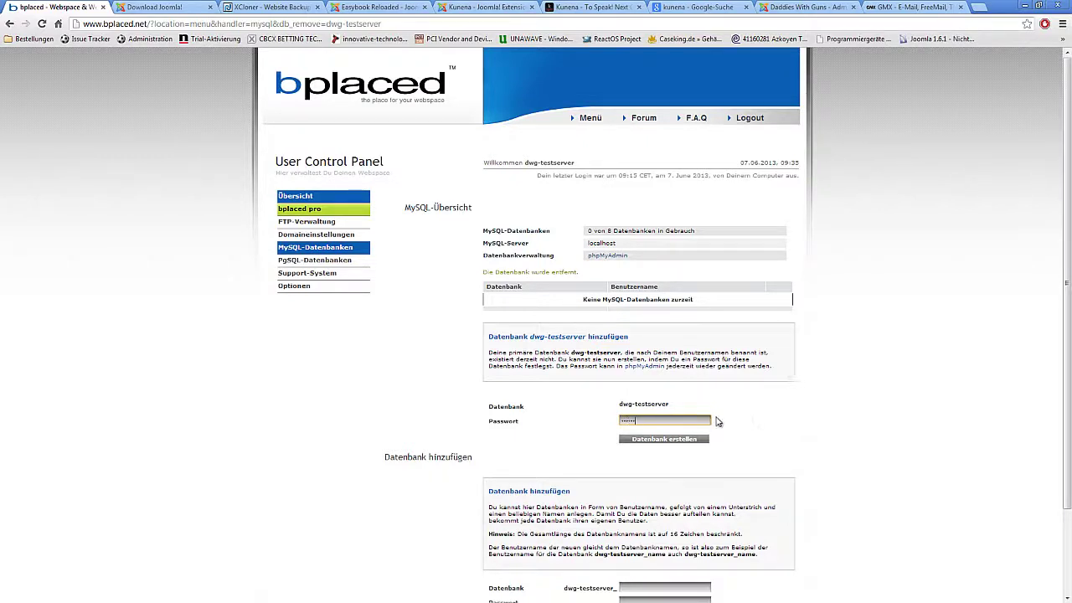
{"action": "left_click", "coordinate": [665, 439]}
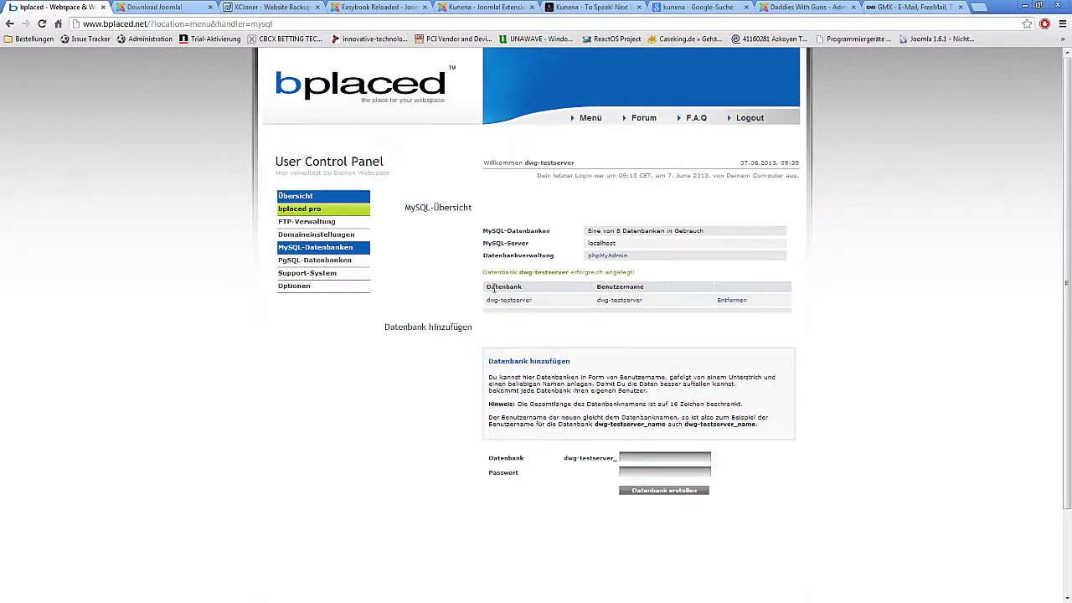
Check the new dwg-testserver database and user names, then go to the Joomla download page
{"action": "left_click_drag", "start_coordinate": [516, 290], "coordinate": [524, 301]}
{"action": "double_click", "coordinate": [524, 300]}
{"action": "left_click", "coordinate": [615, 289]}
{"action": "left_click_drag", "start_coordinate": [597, 300], "coordinate": [648, 301]}
{"action": "left_click", "coordinate": [649, 306]}
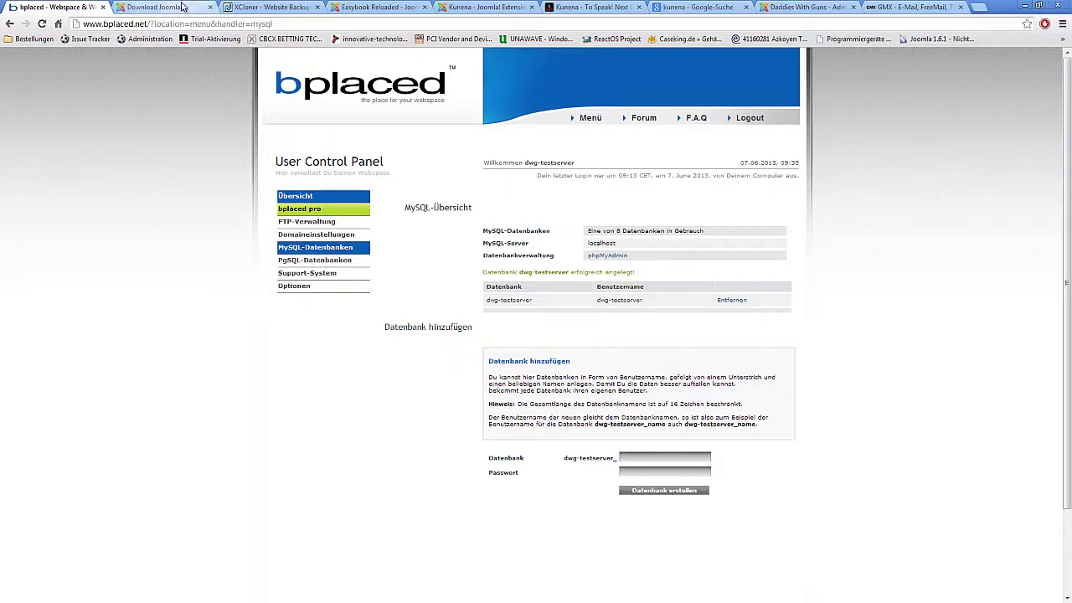
{"action": "left_click", "coordinate": [182, 8]}
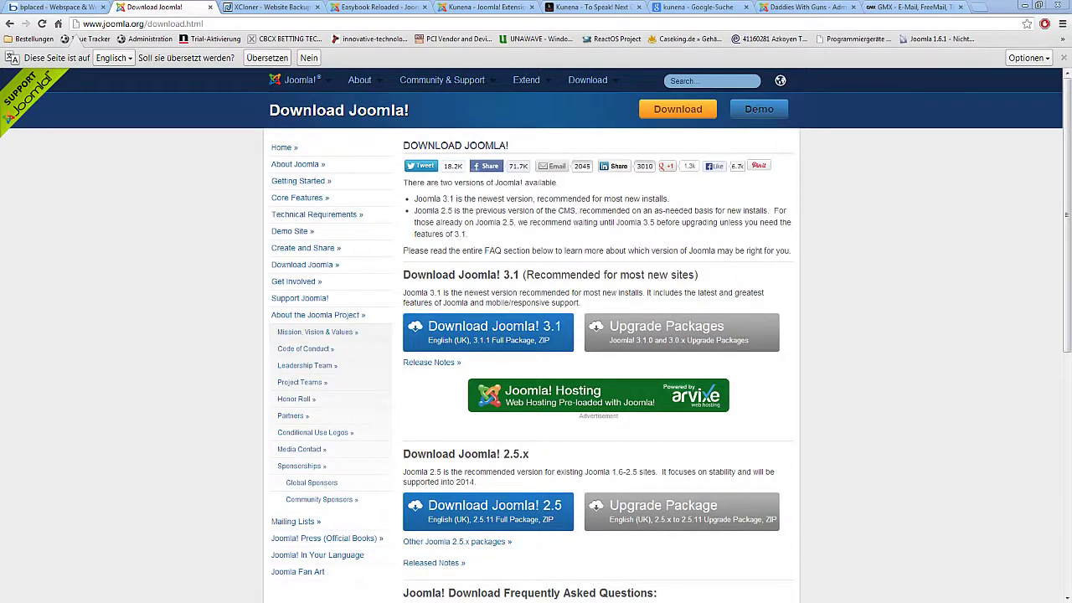
Leave the Joomla 3.1 download page for the local Joomla 3.1 folder in Explorer
{"action": "key", "text": "alt+Tab"}
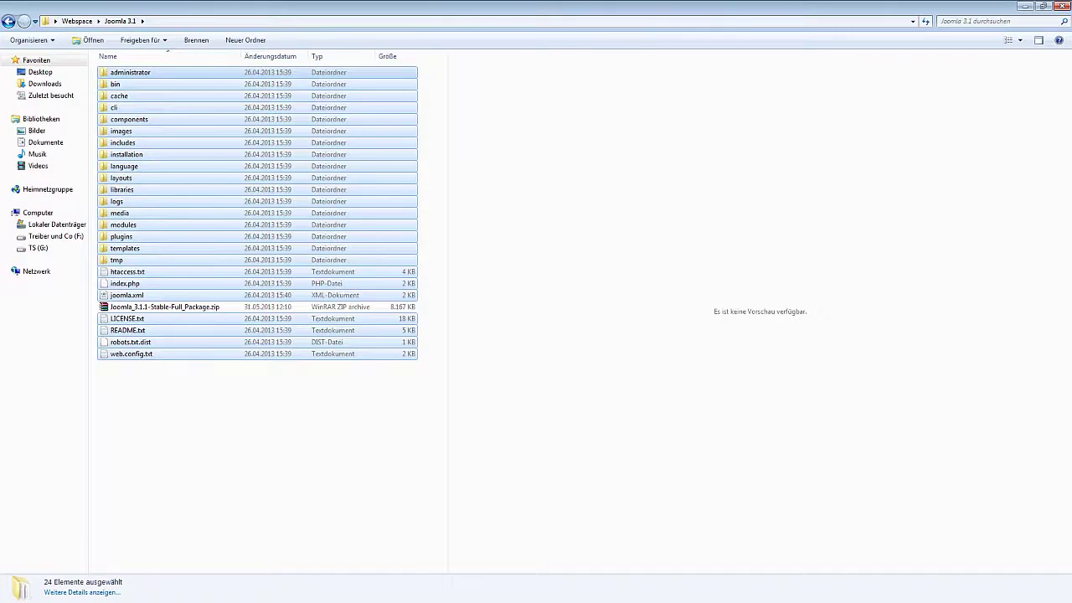
Inspect the Joomla_3.1.1-Stable-Full_Package.zip contents in WinRAR, then return to FileZilla
{"action": "left_click", "coordinate": [246, 400]}
{"action": "left_click", "coordinate": [119, 310]}
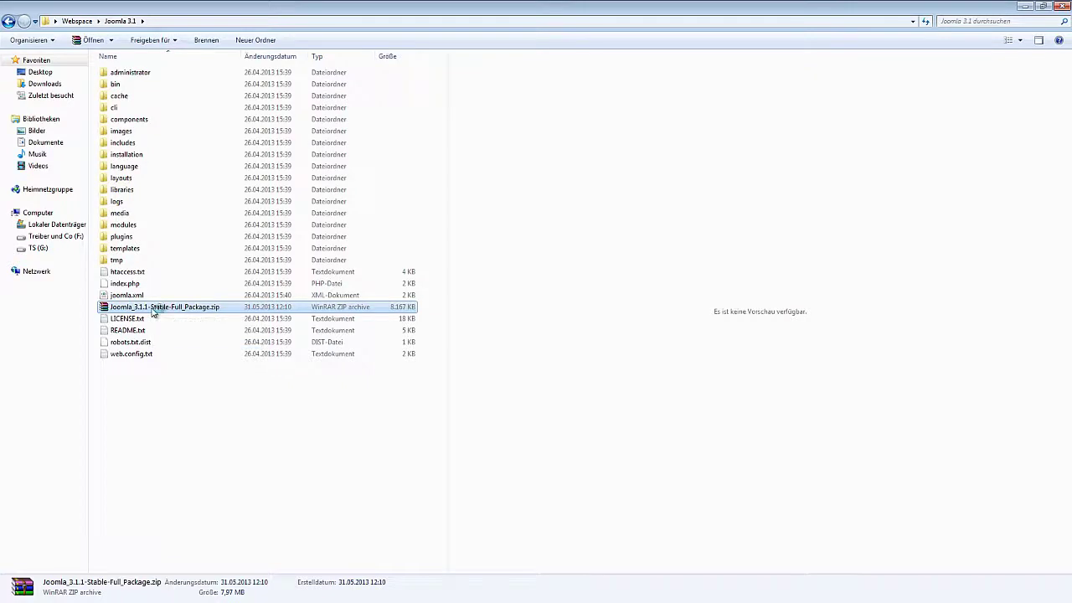
{"action": "double_click", "coordinate": [153, 310]}
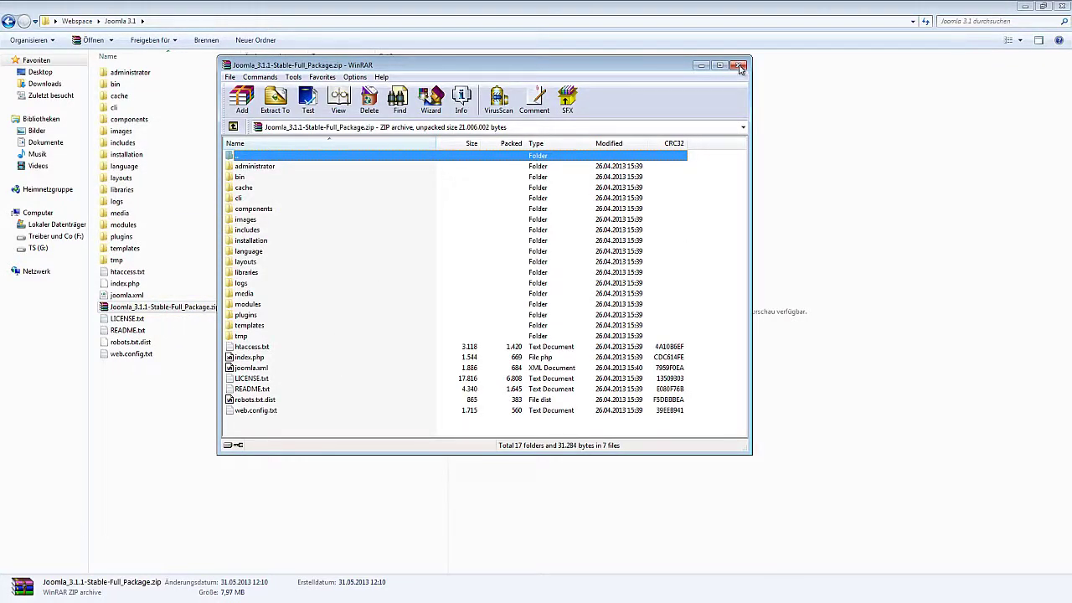
{"action": "left_click", "coordinate": [259, 167]}
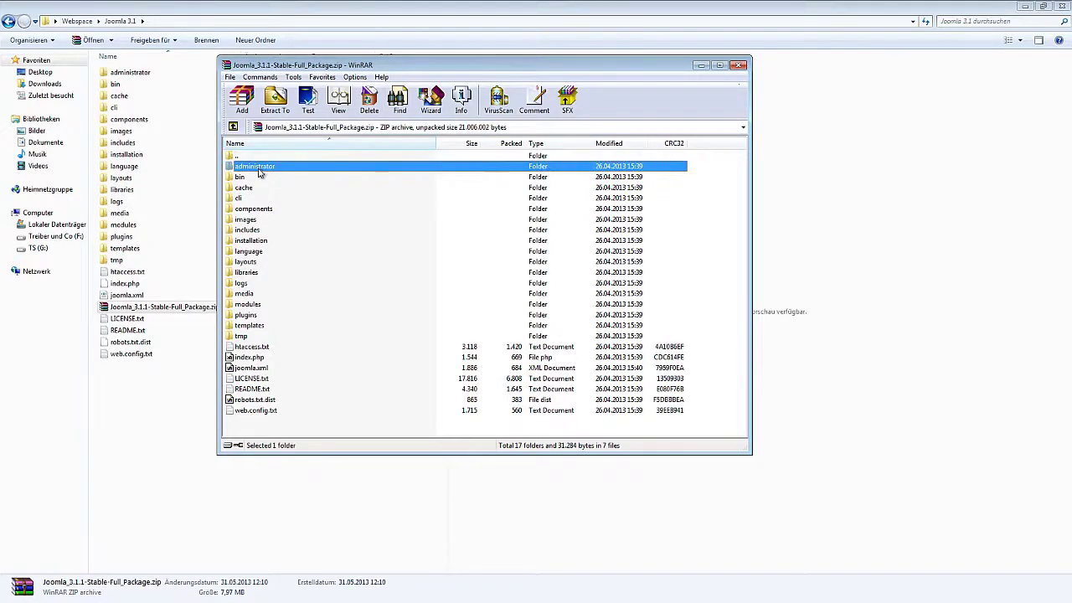
{"action": "left_click", "coordinate": [258, 410]}
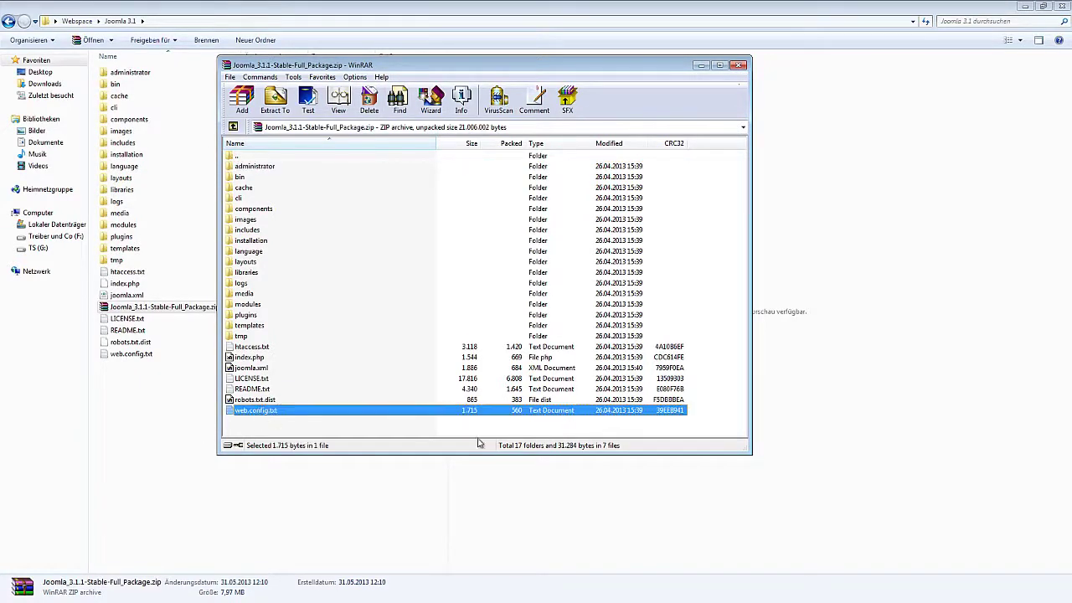
{"action": "left_click", "coordinate": [740, 66]}
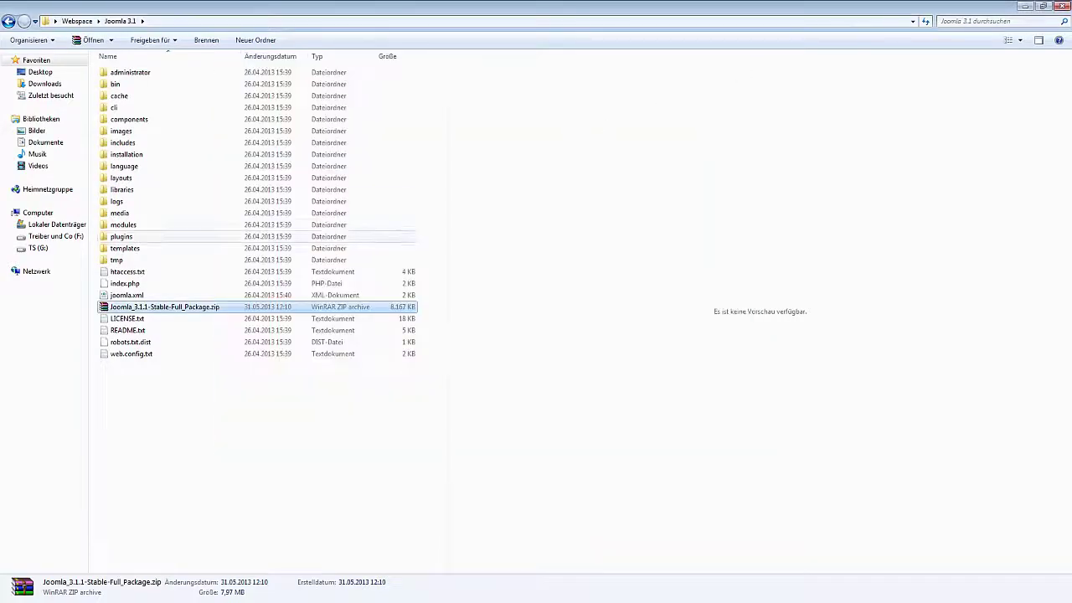
{"action": "key", "text": "alt+Tab"}
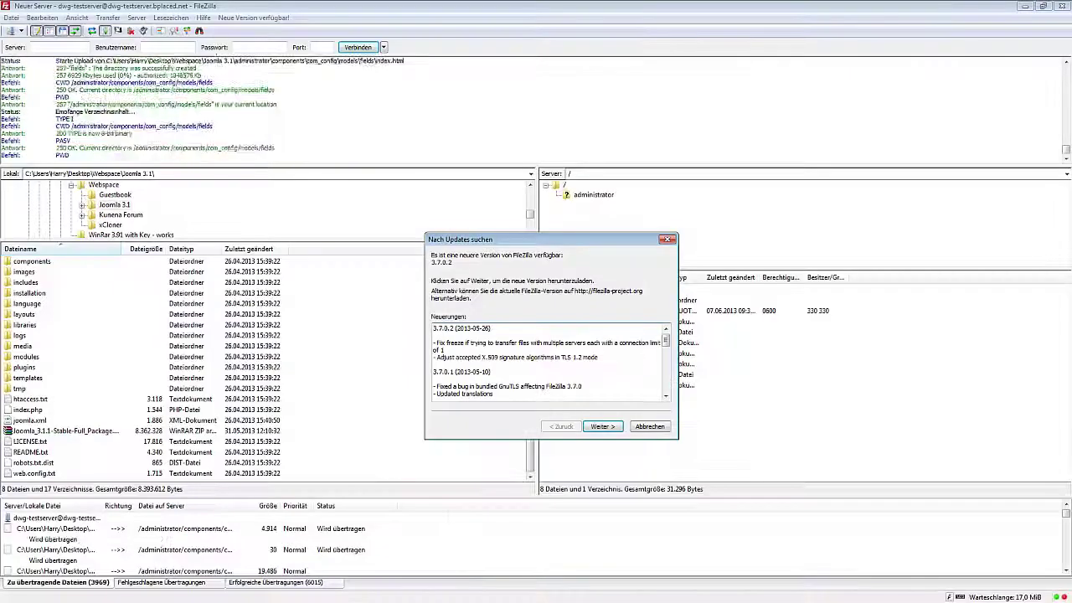
Dismiss the FileZilla 3.7.0.2 update notice and show the failed transfers list
{"action": "left_click", "coordinate": [669, 427]}
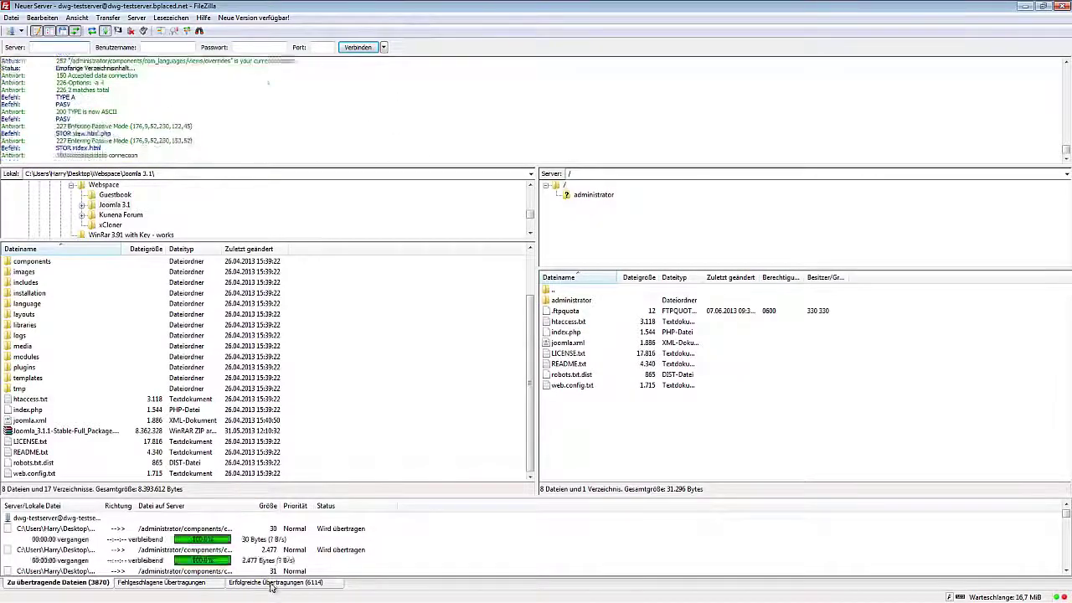
{"action": "left_click", "coordinate": [163, 584]}
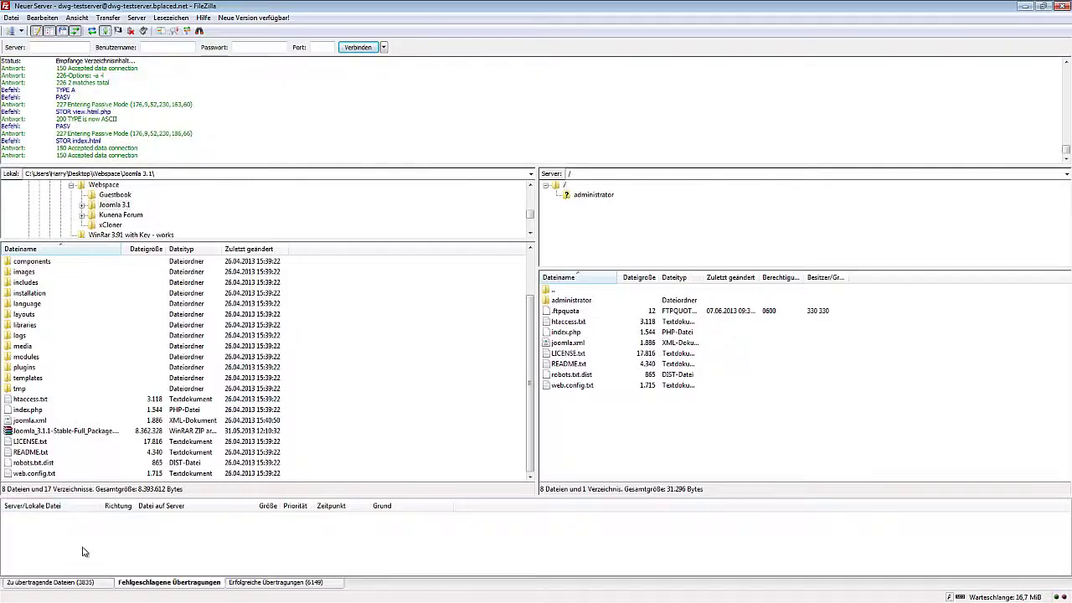
Switch the transfer panel back to the files still queued for upload
{"action": "right_click", "coordinate": [59, 529]}
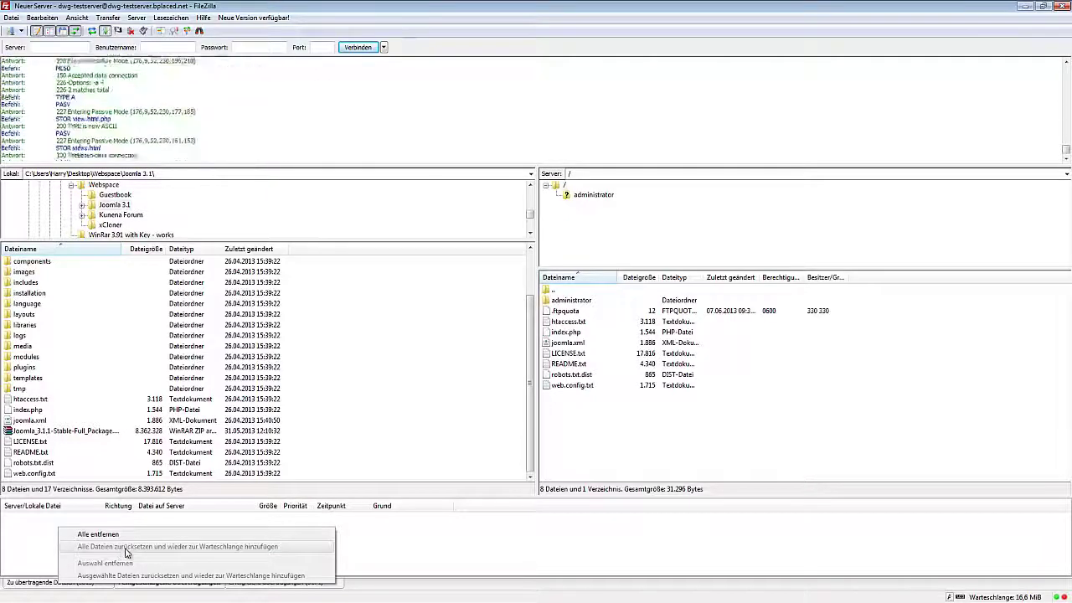
{"action": "left_click", "coordinate": [33, 561]}
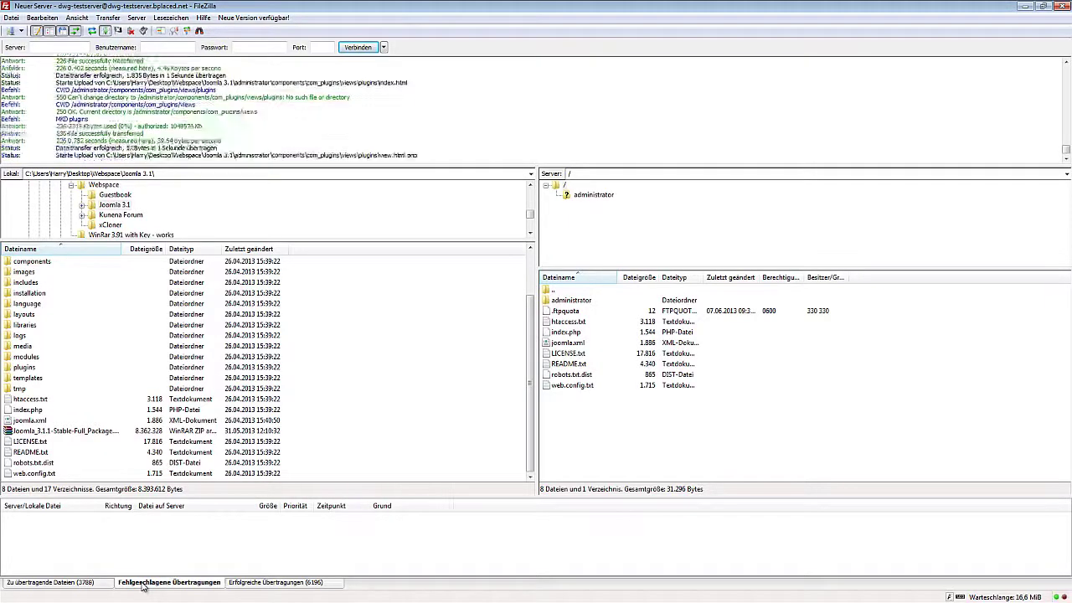
{"action": "left_click", "coordinate": [80, 584]}
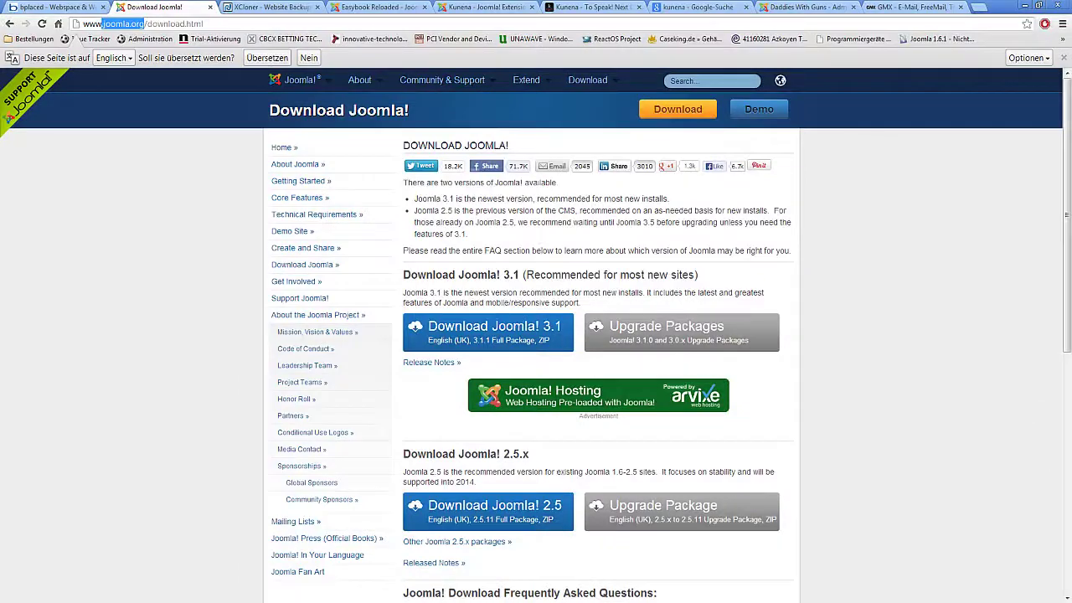
Look up database dwg-testserver, user dwg-testserver and server localhost in bplaced's MySQL overview
{"action": "left_click", "coordinate": [65, 7]}
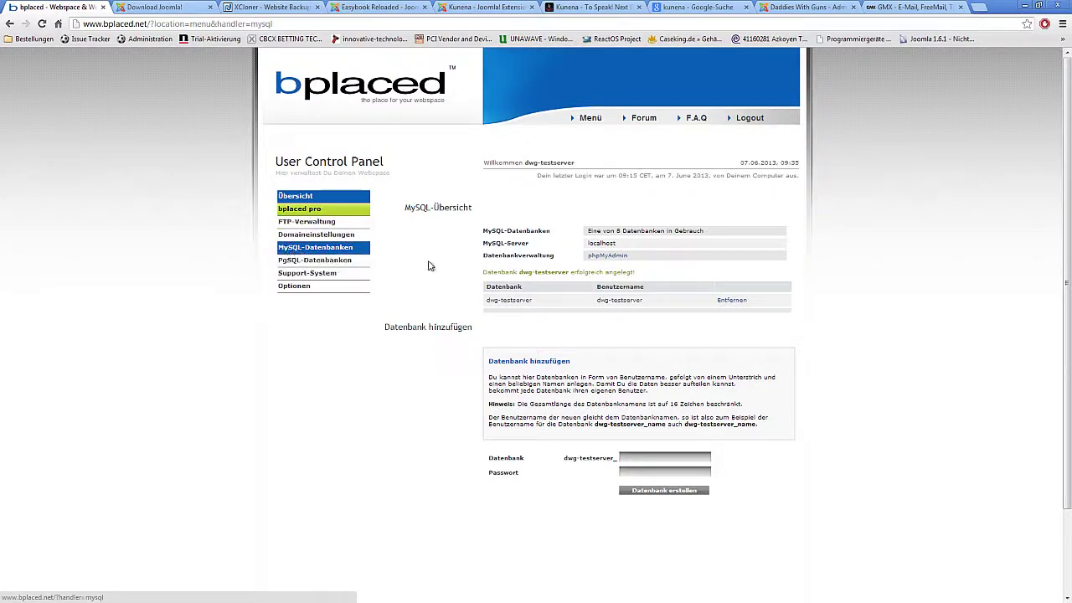
{"action": "left_click_drag", "start_coordinate": [489, 300], "coordinate": [644, 303]}
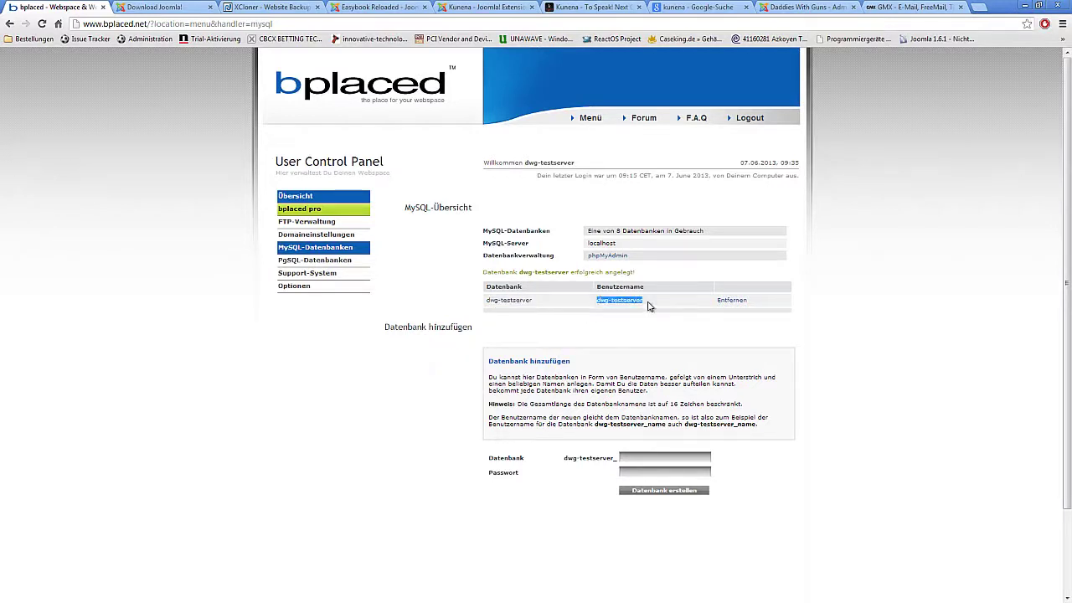
{"action": "mouse_move", "coordinate": [486, 232]}
{"action": "left_mouse_down"}
{"action": "mouse_move", "coordinate": [506, 244]}
{"action": "mouse_move", "coordinate": [615, 243]}
{"action": "mouse_move", "coordinate": [483, 229]}
{"action": "left_mouse_up"}
{"action": "left_click", "coordinate": [494, 243]}
{"action": "left_click", "coordinate": [622, 243]}
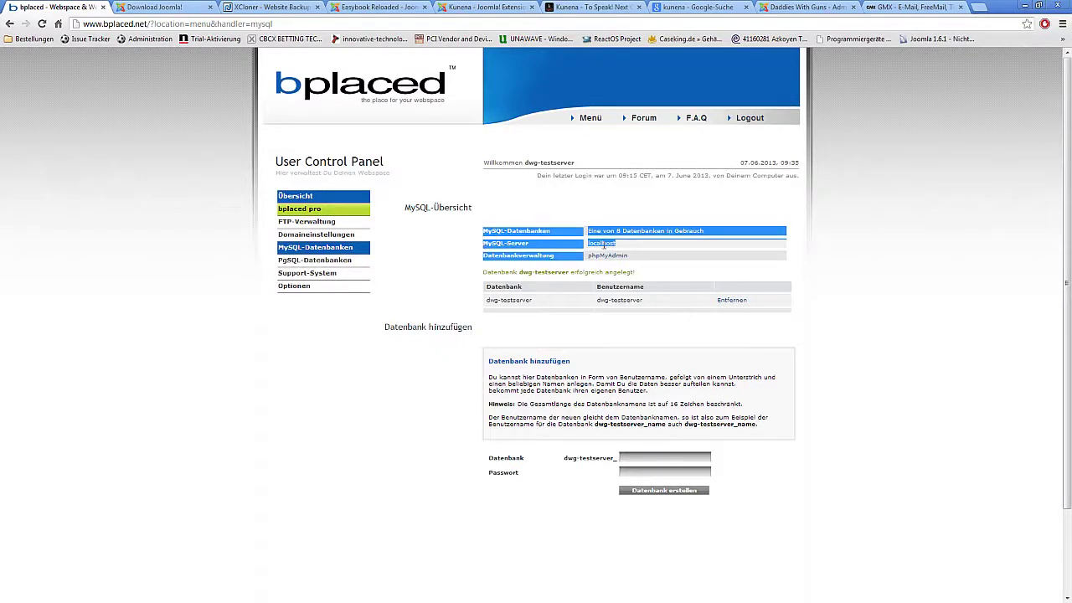
{"action": "left_click", "coordinate": [602, 243]}
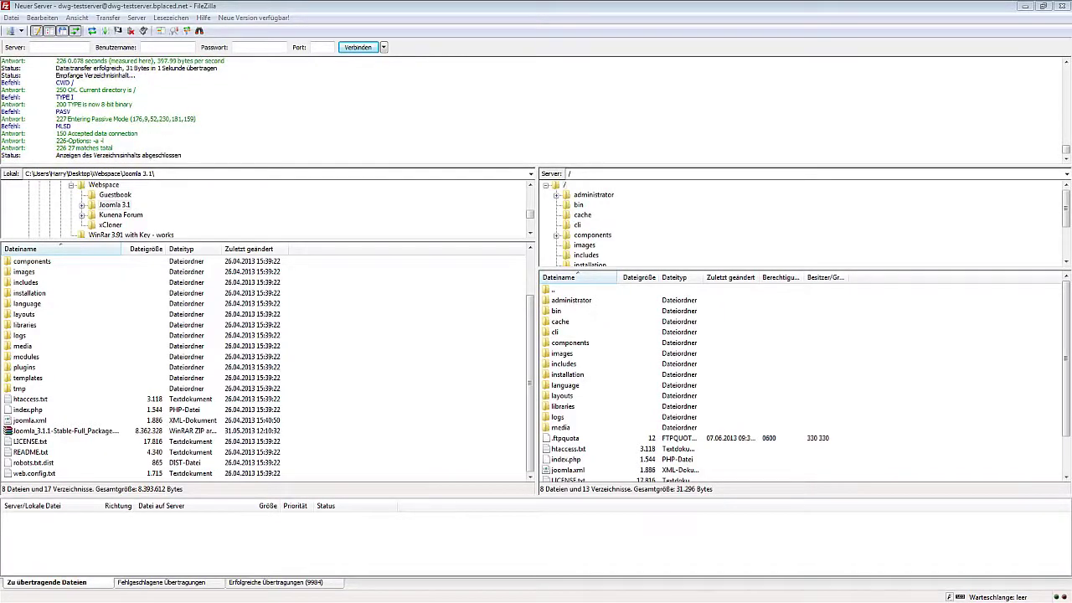
Confirm no transfers failed, then leave FileZilla for the browser
{"action": "left_click", "coordinate": [140, 582]}
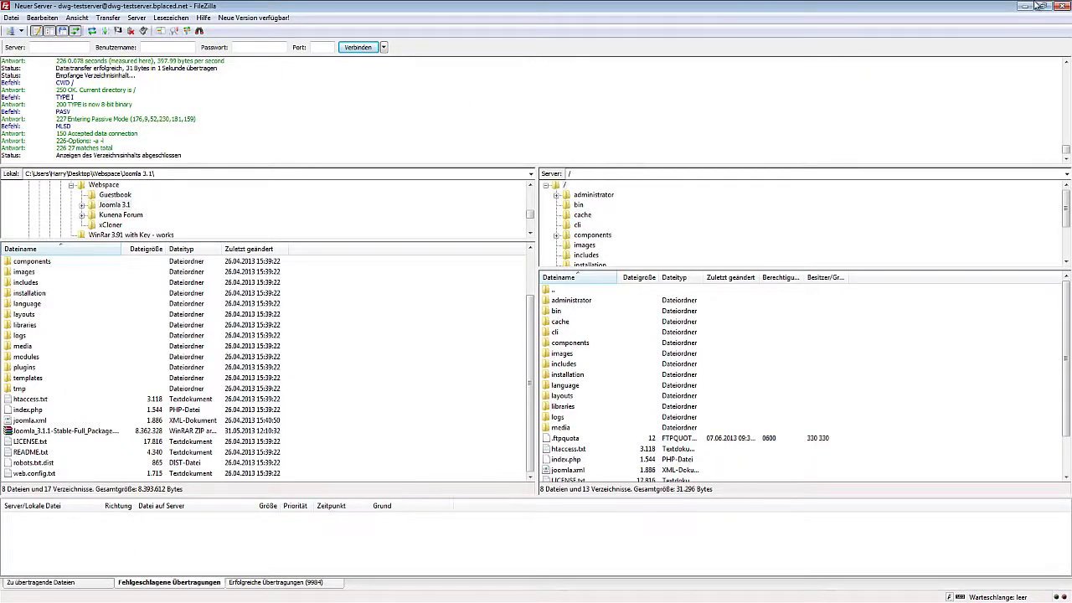
{"action": "key", "text": "alt+Tab"}
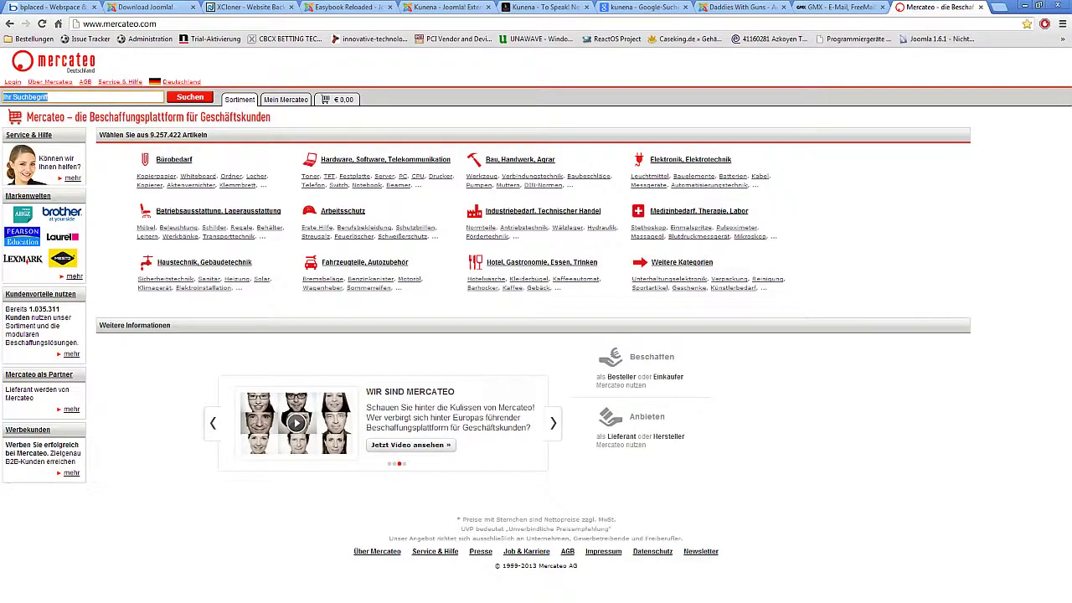
Reload the test site's address in Firefox's Home tab to bring up the Joomla installer
{"action": "key", "text": "alt+Tab"}
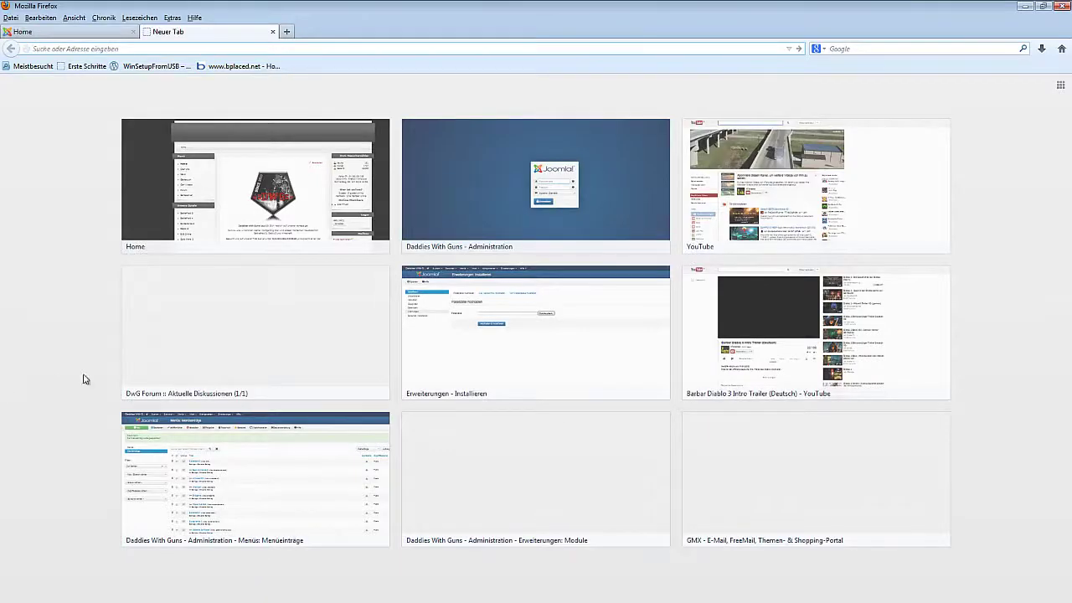
{"action": "left_click", "coordinate": [79, 33]}
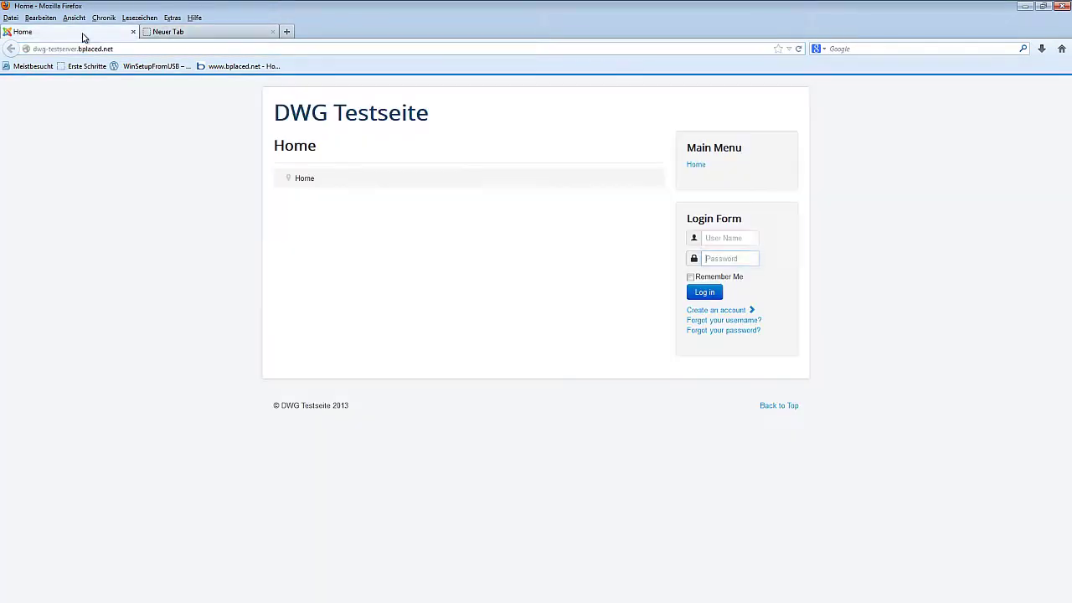
{"action": "left_click", "coordinate": [129, 49]}
{"action": "key", "text": "Return"}
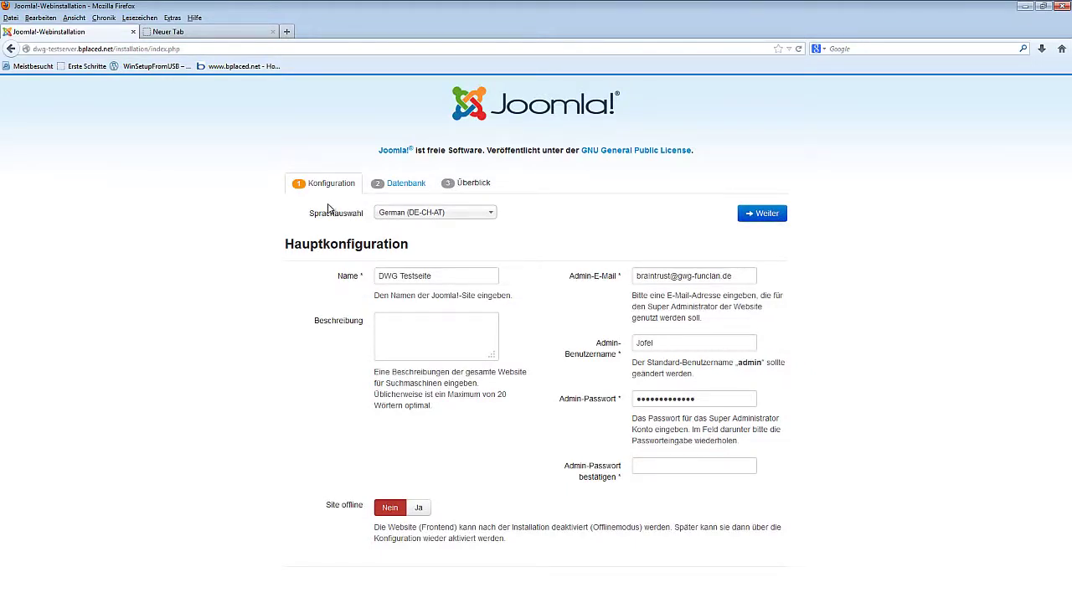
{"action": "left_click", "coordinate": [449, 279]}
{"action": "left_click_drag", "start_coordinate": [445, 275], "coordinate": [325, 281]}
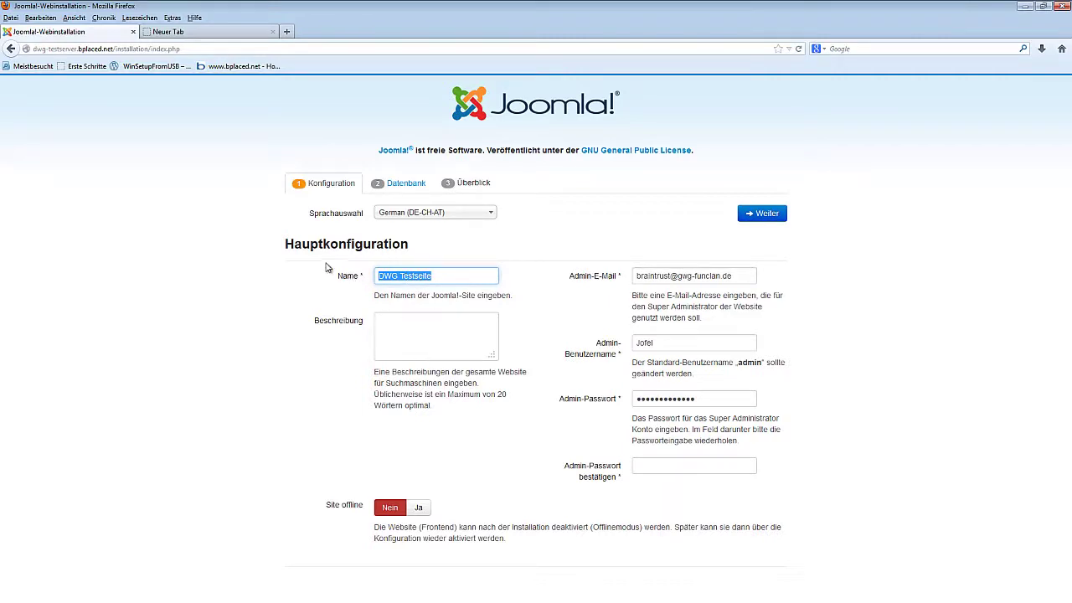
{"action": "left_click", "coordinate": [414, 329]}
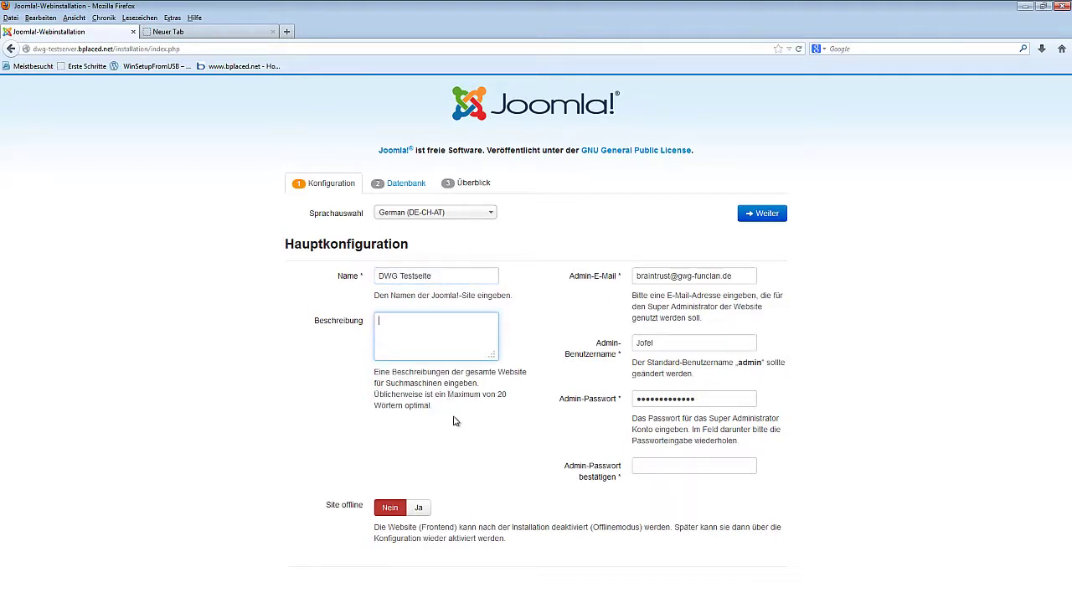
{"action": "left_click", "coordinate": [639, 275]}
{"action": "left_click_drag", "start_coordinate": [638, 276], "coordinate": [737, 277]}
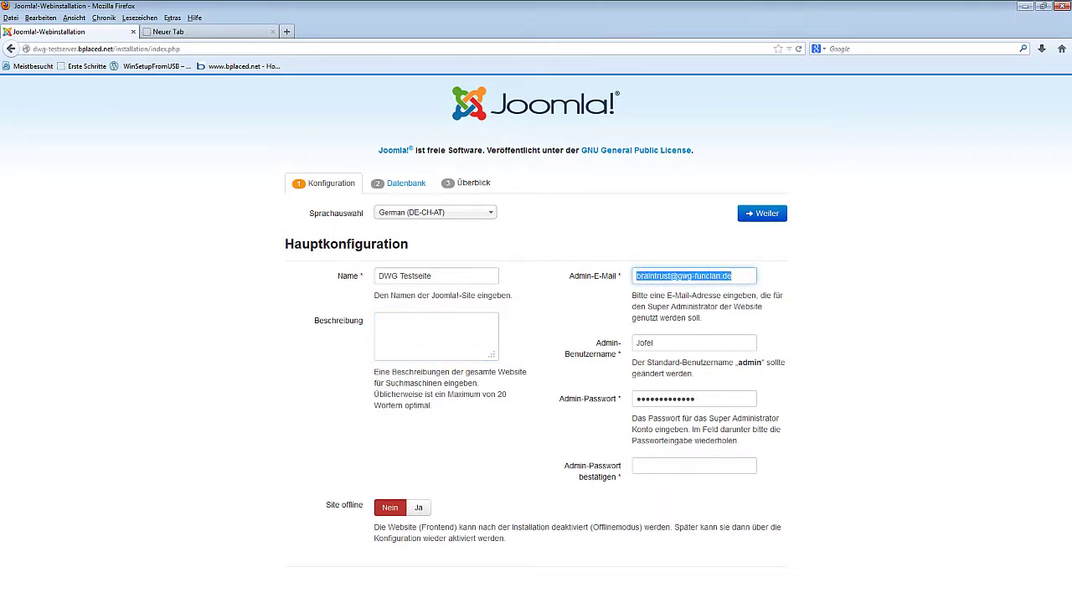
Paste the GMX webmail address into the installer's Admin-E-Mail field
{"action": "key", "text": "alt+Tab"}
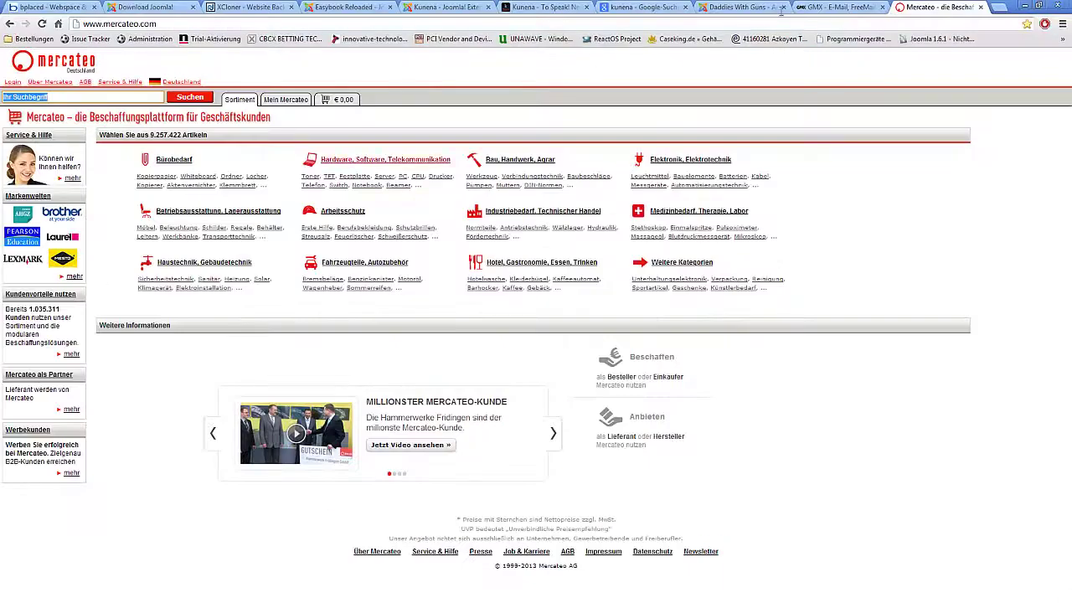
{"action": "left_click", "coordinate": [833, 6]}
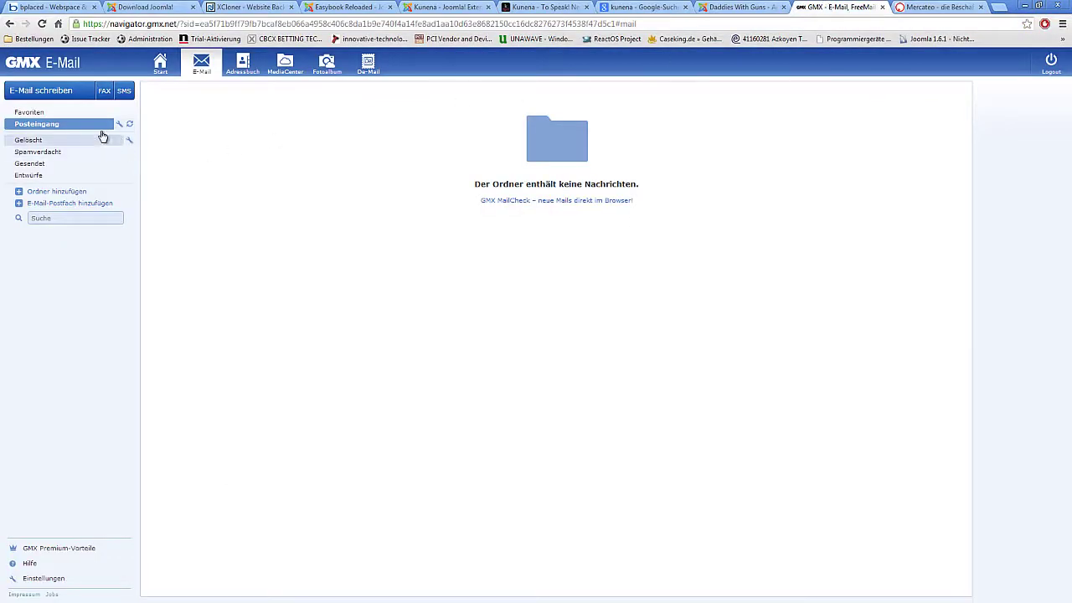
{"action": "key", "text": "alt+Tab"}
{"action": "key", "text": "ctrl+v"}
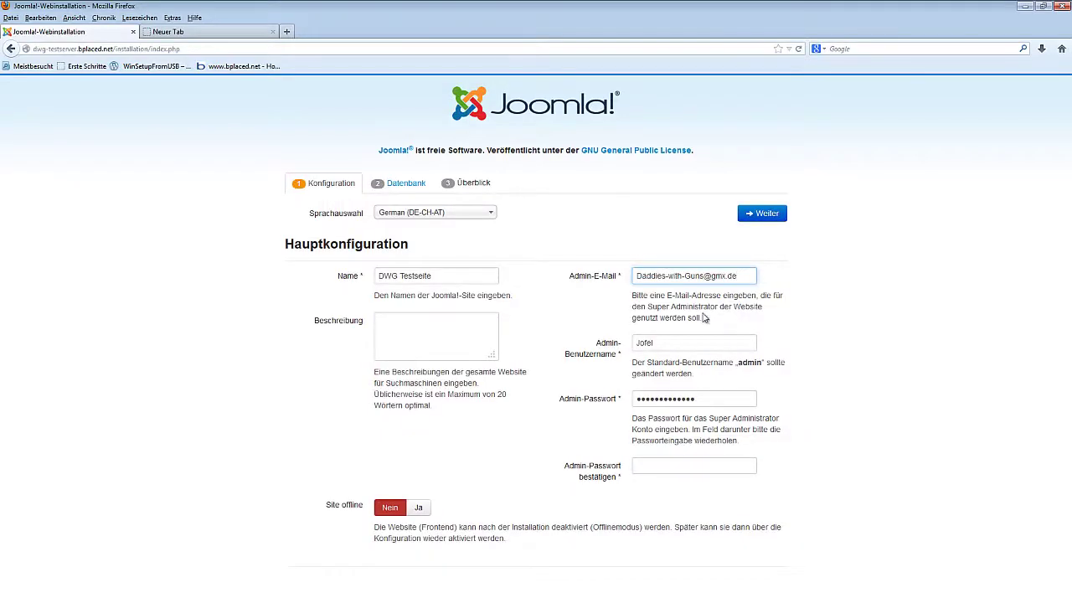
{"action": "key", "text": "Tab"}
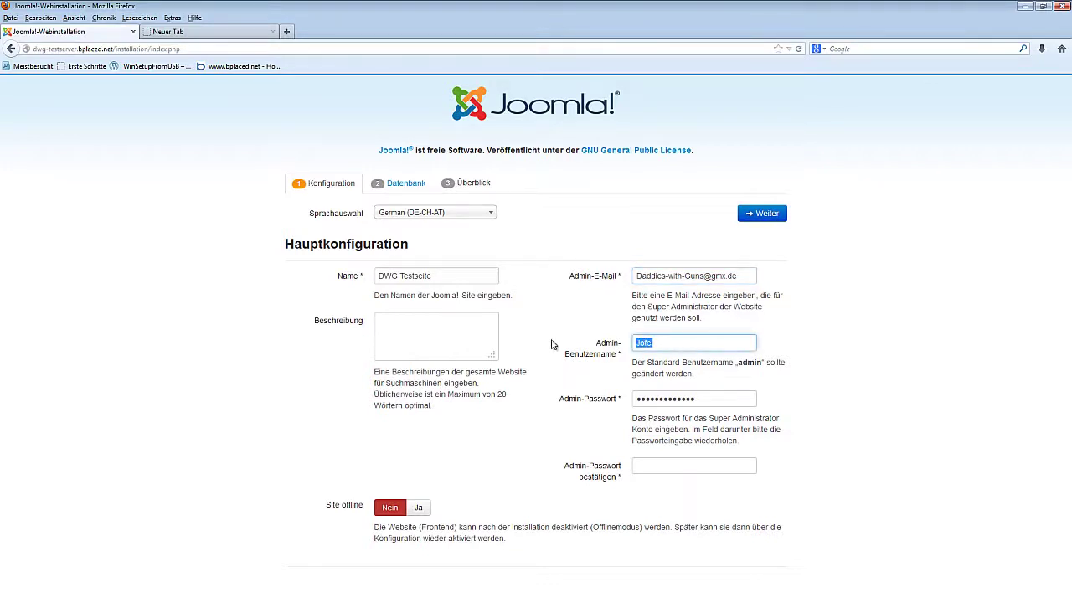
Enter the admin username, password and password confirmation, then continue to the database step
{"action": "type", "text": "Karl123"}
{"action": "key", "text": "Tab"}
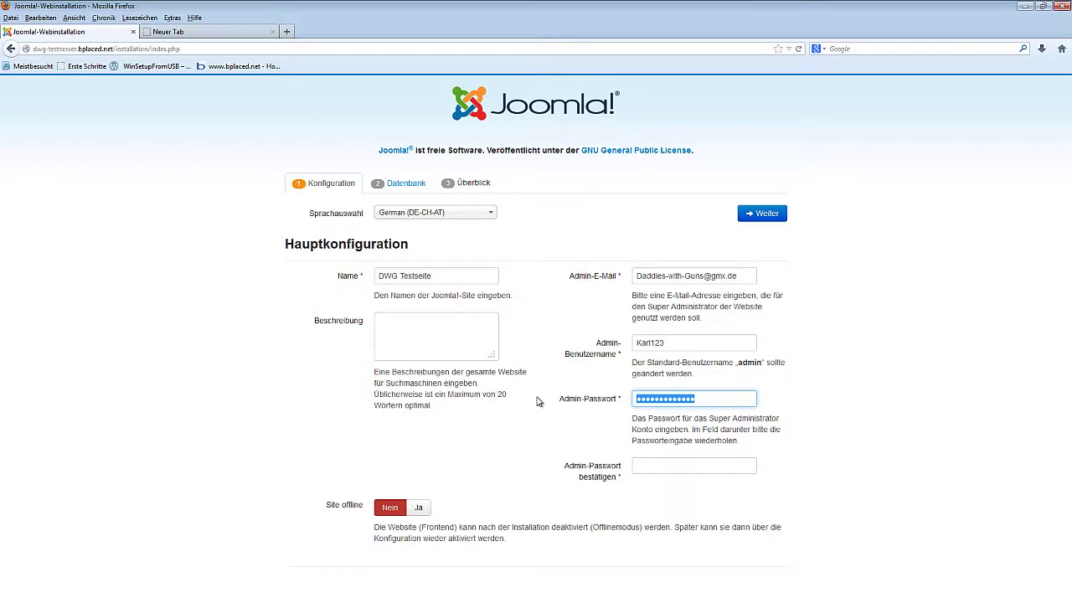
{"action": "type", "text": "••"}
{"action": "type", "text": "K"}
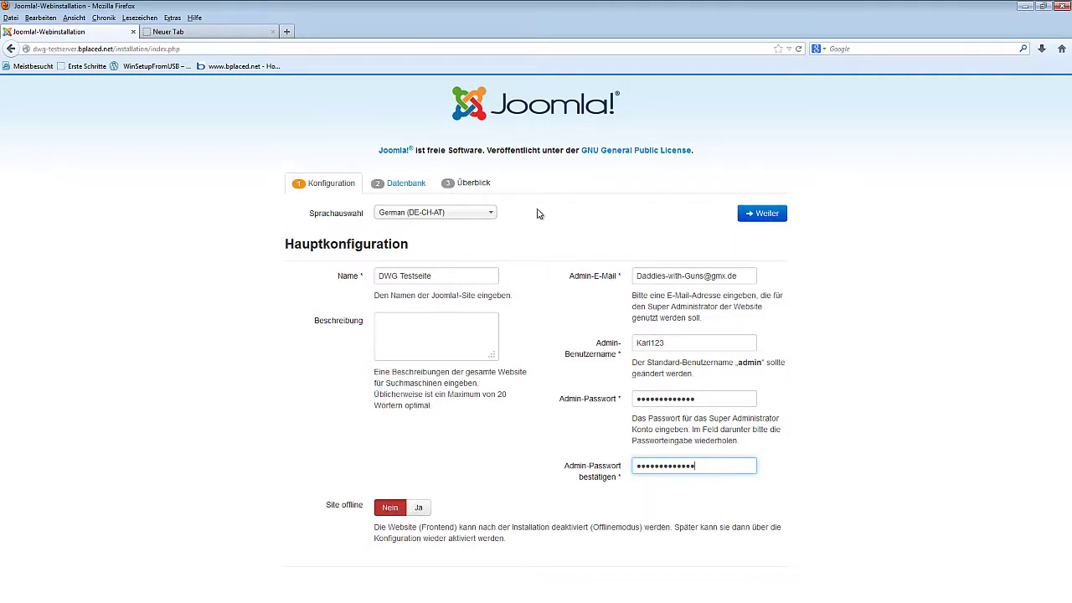
{"action": "left_click", "coordinate": [764, 213]}
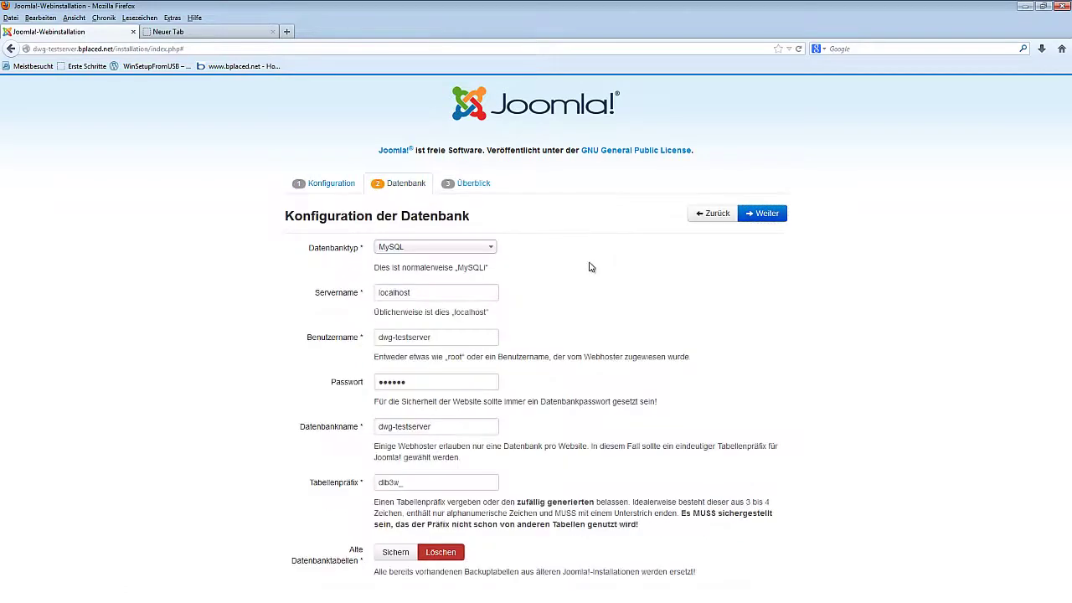